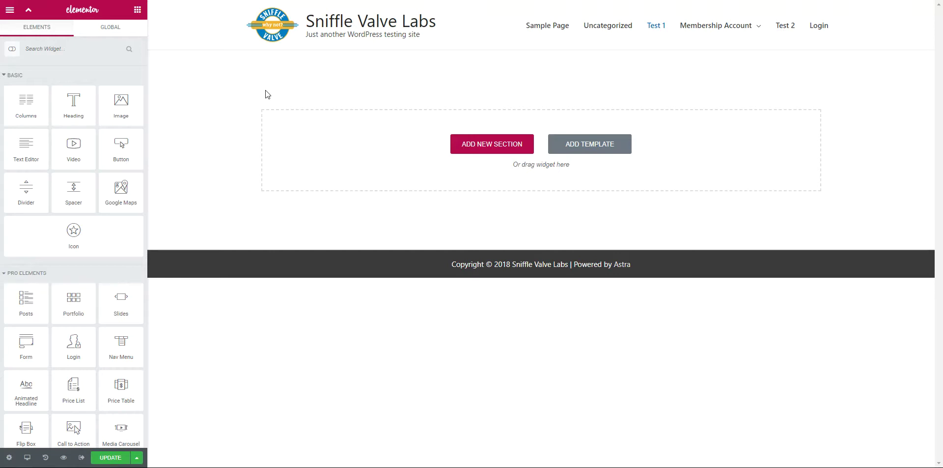
- Add a one-column section and give it the french fries photo as a classic background
left_click(503, 148)
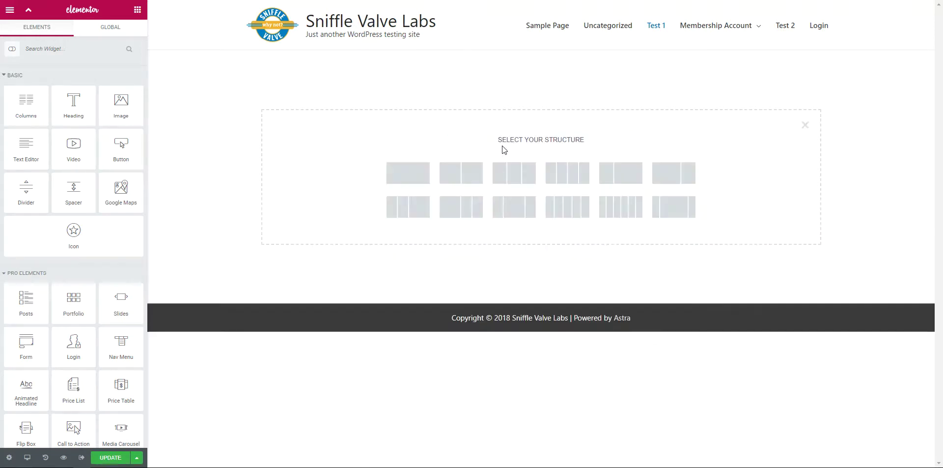
left_click(399, 169)
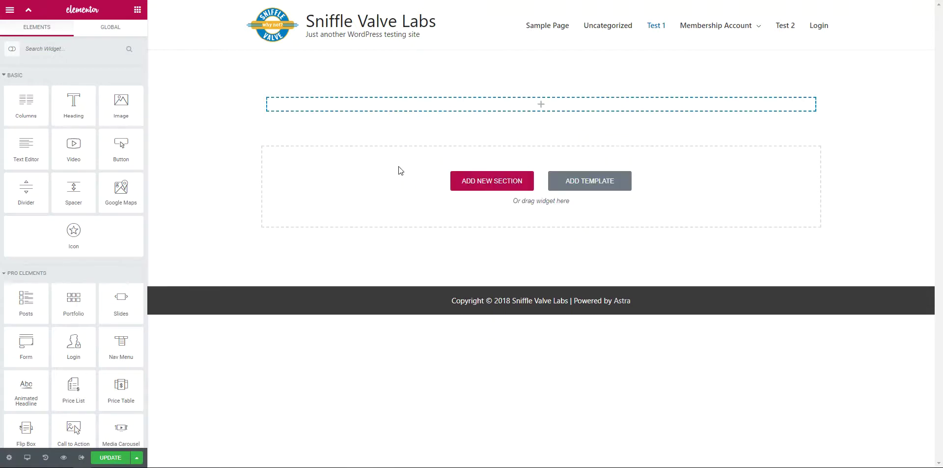
left_click(516, 87)
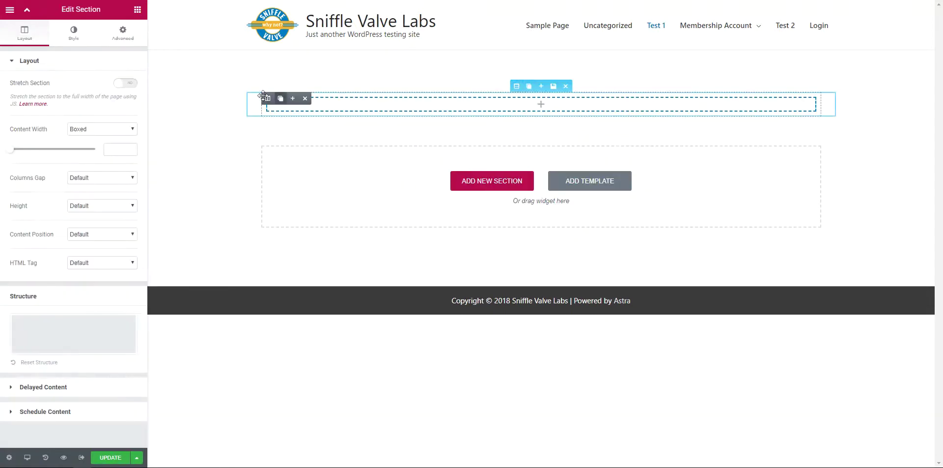
left_click(85, 31)
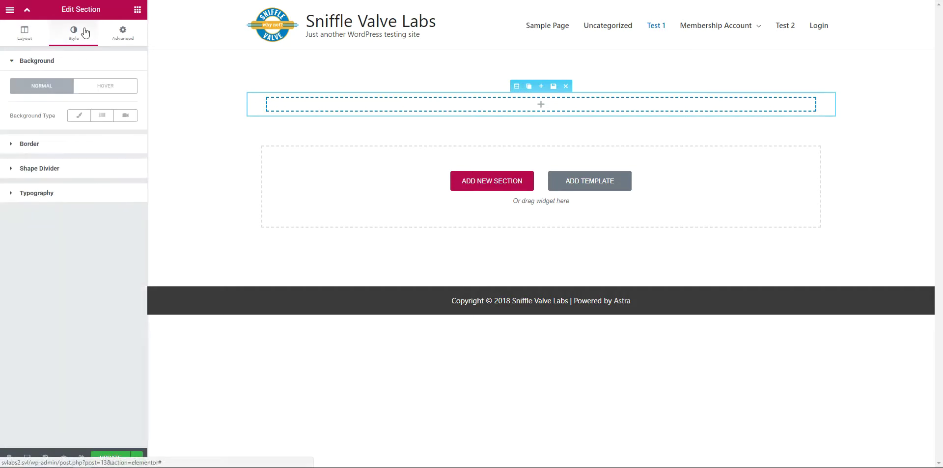
left_click(79, 116)
left_click(95, 197)
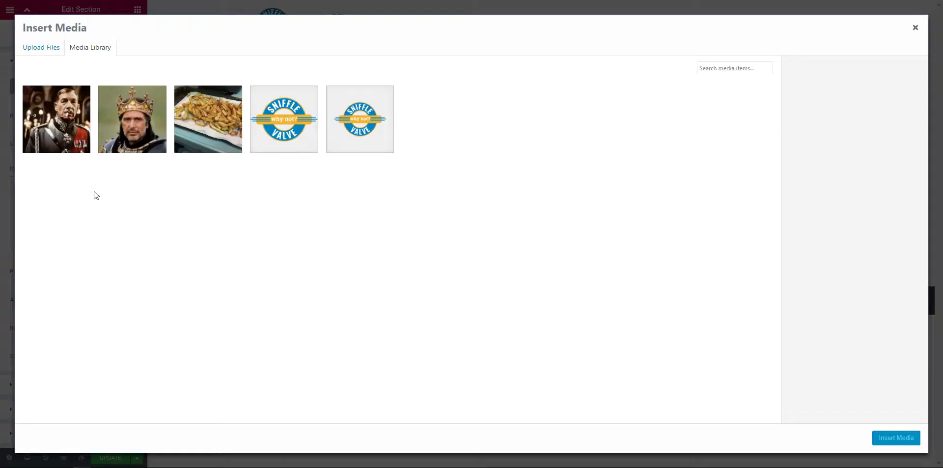
left_click(206, 116)
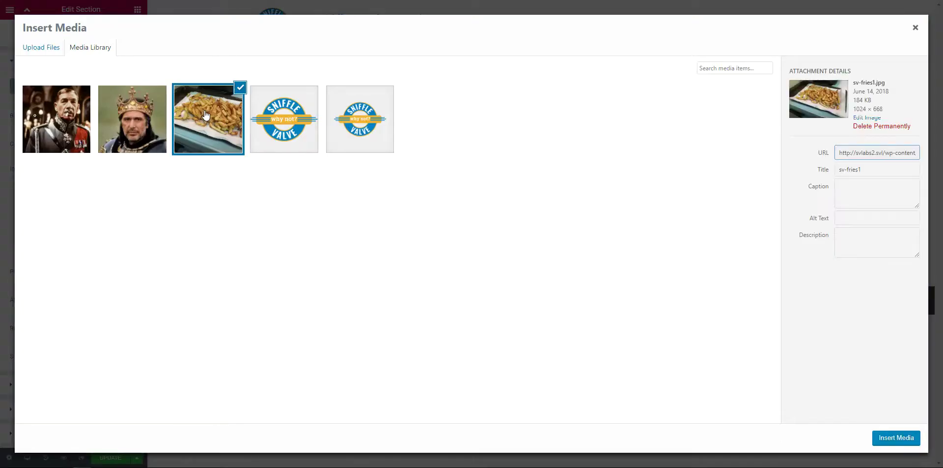
left_click(895, 436)
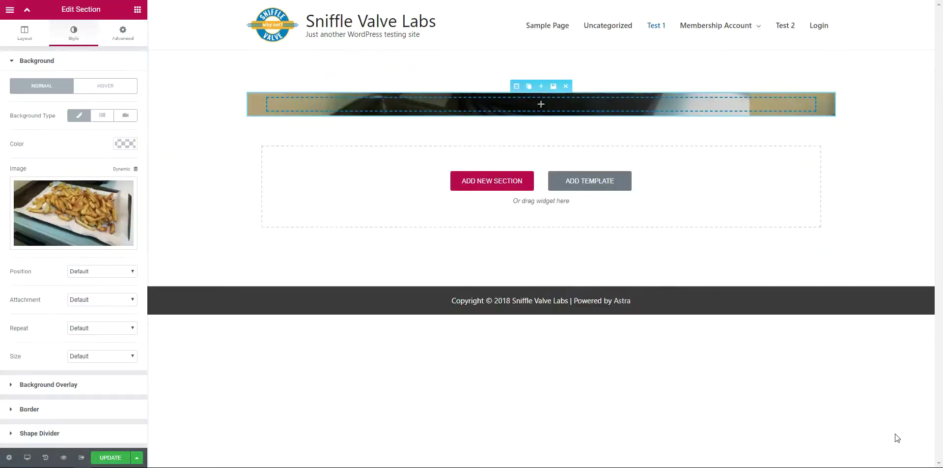
- Position the background Top Center, set it to No-repeat and size it to Cover
left_click(85, 271)
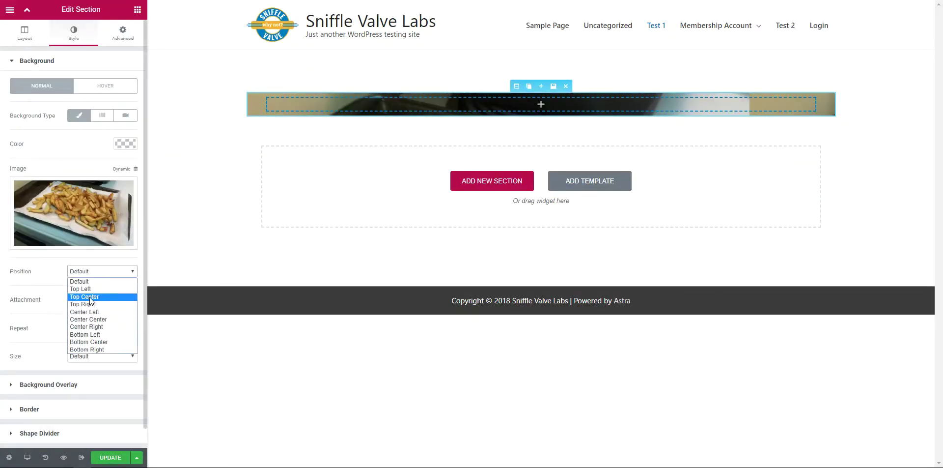
left_click(90, 296)
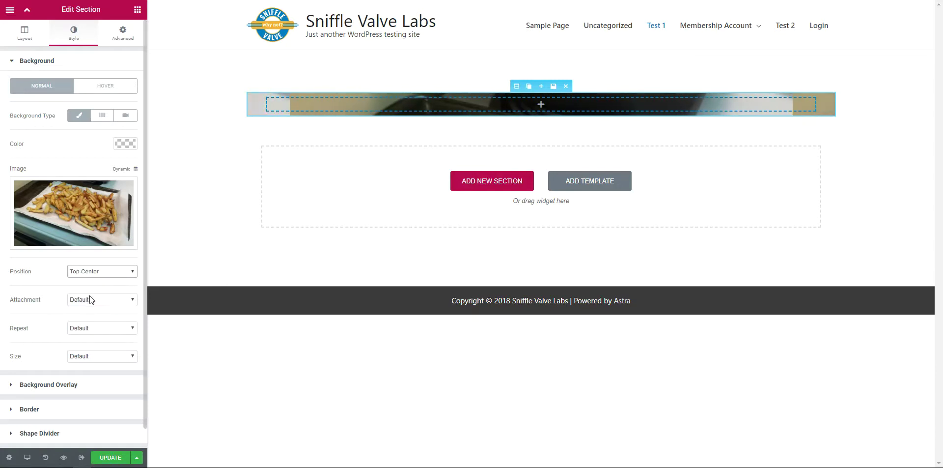
left_click(90, 297)
left_click(89, 299)
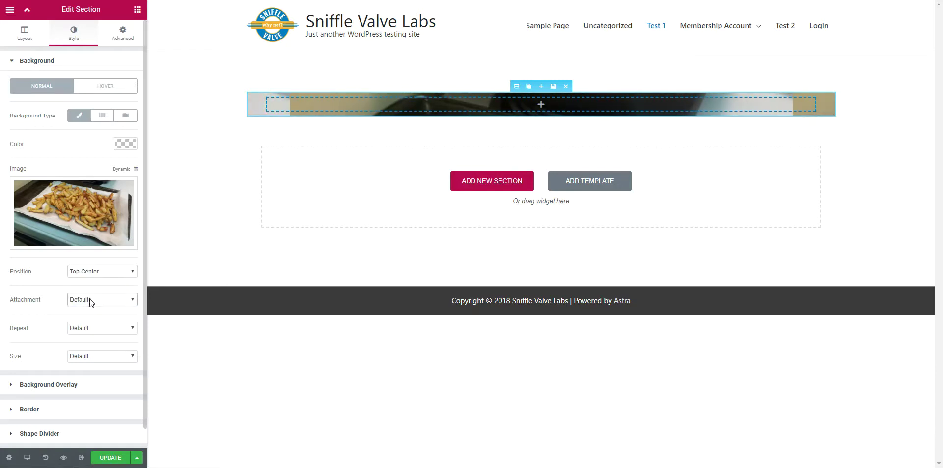
left_click(94, 328)
left_click(91, 340)
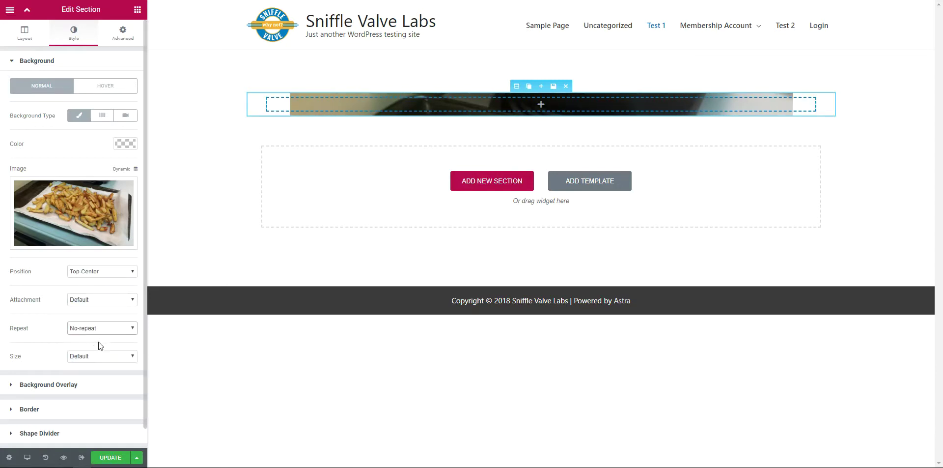
left_click(85, 356)
left_click(84, 379)
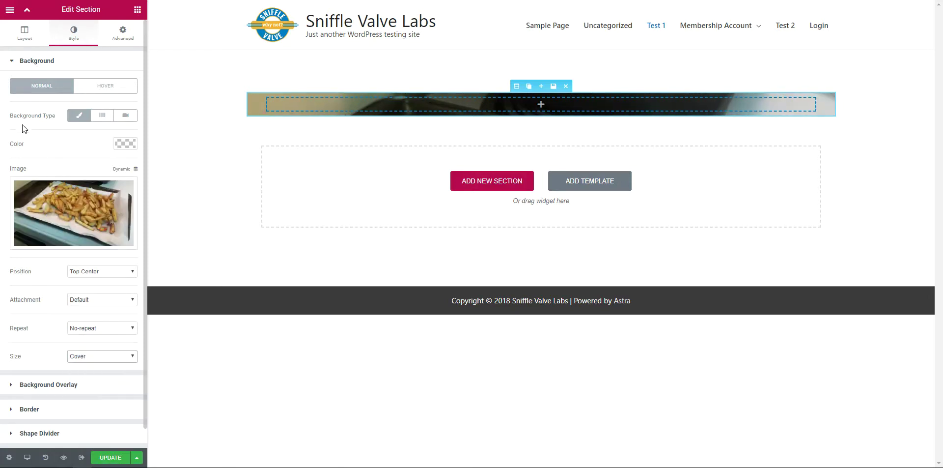
- Switch the section height to Min Height with a larger value, and save the page
left_click(25, 38)
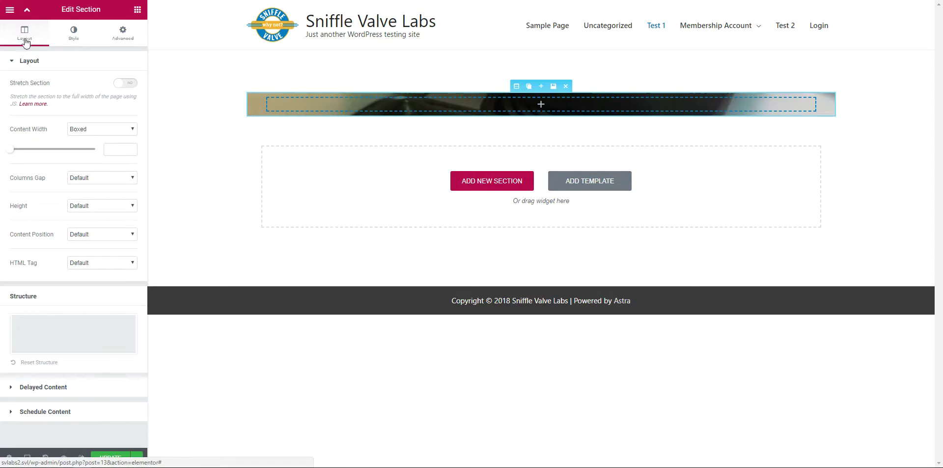
left_click(76, 206)
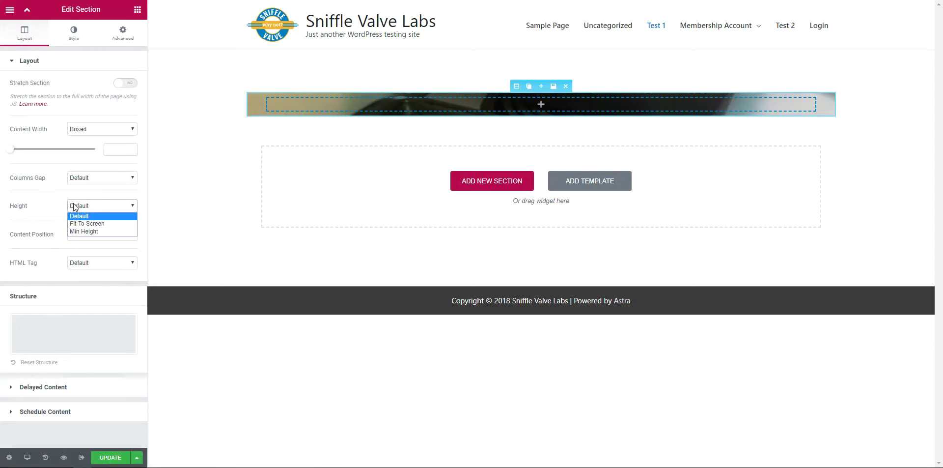
left_click(79, 231)
double_click(110, 247)
type("500")
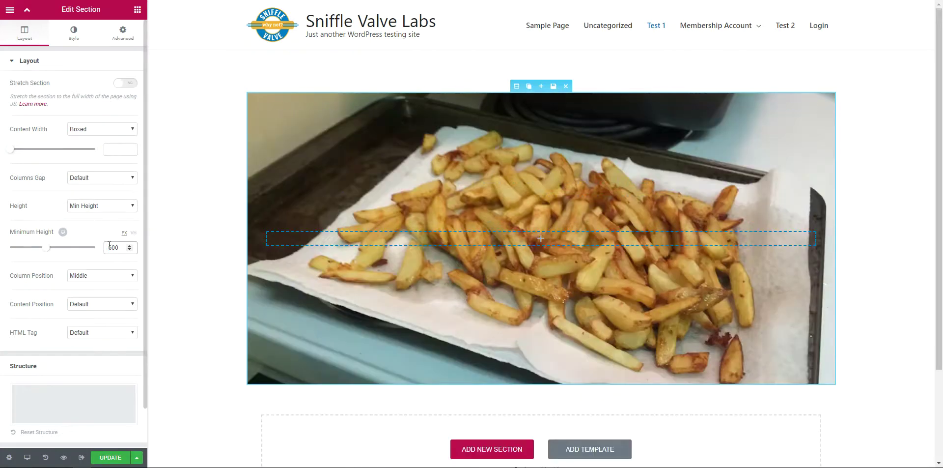
left_click(110, 458)
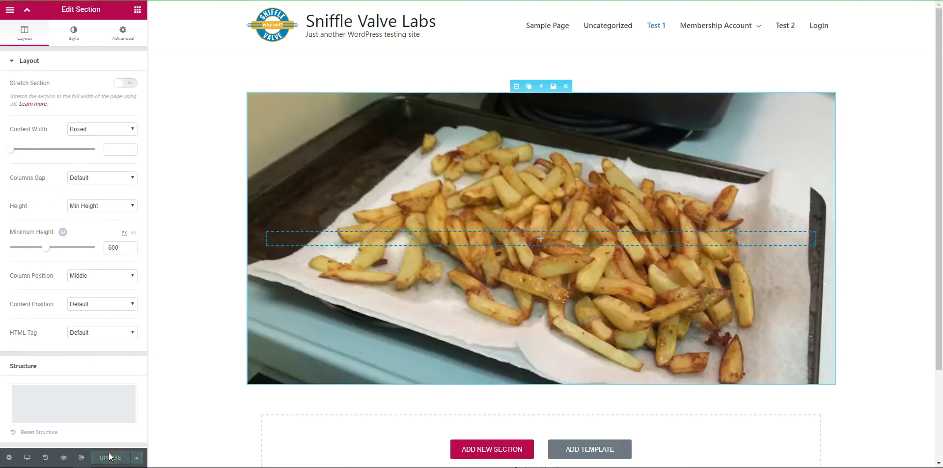
- Add two more columns so the section has three
mouse_move(280, 240)
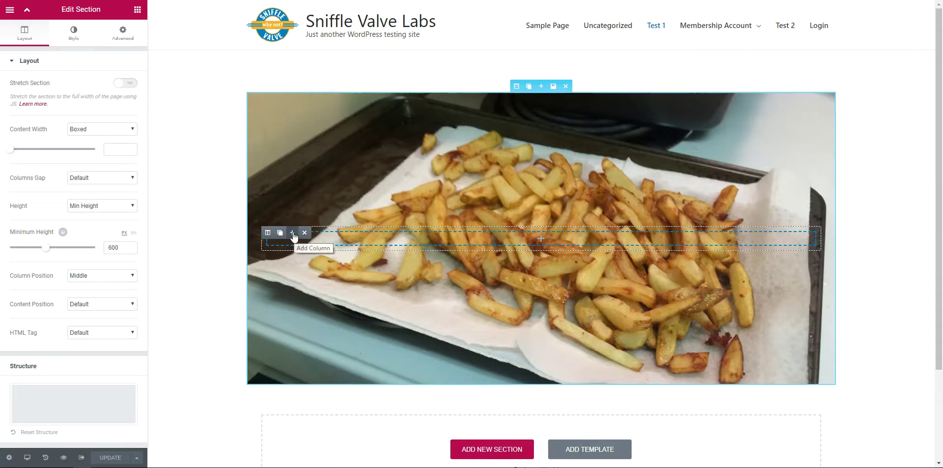
left_click(293, 234)
left_click(293, 234)
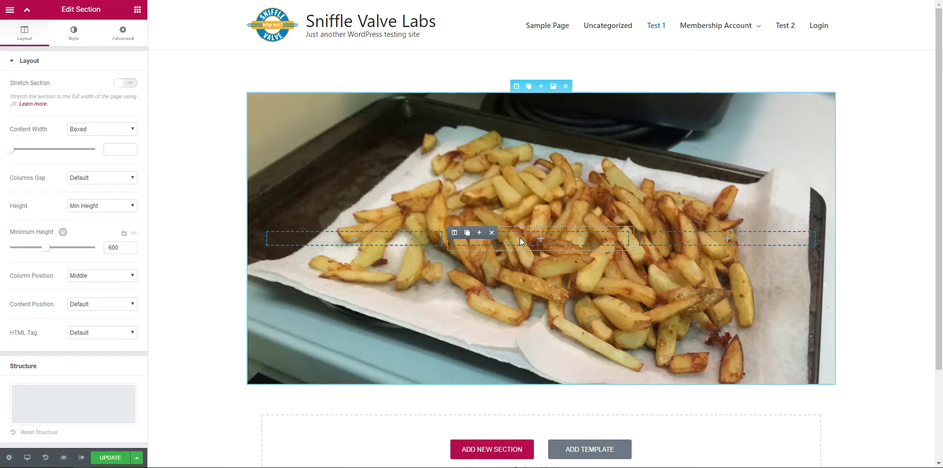
- Drop a Heading widget into the middle column, center it, and color its text white
left_click(137, 10)
left_click_drag(74, 106, 481, 236)
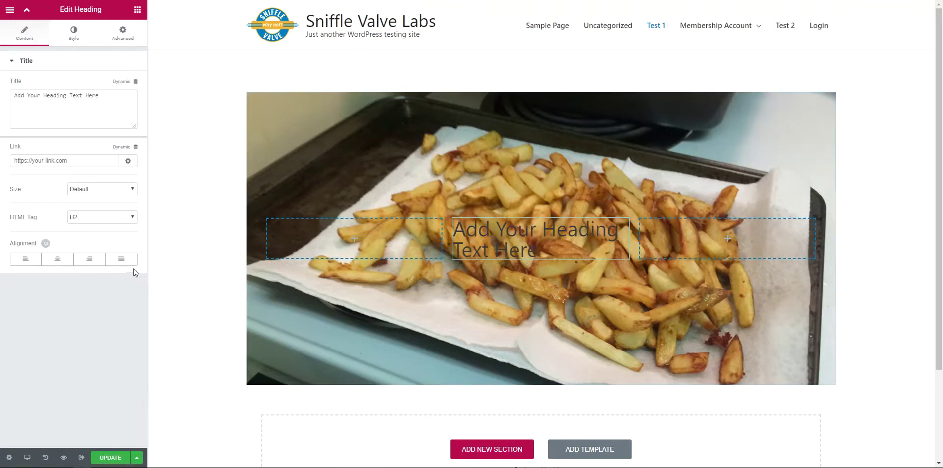
left_click(57, 259)
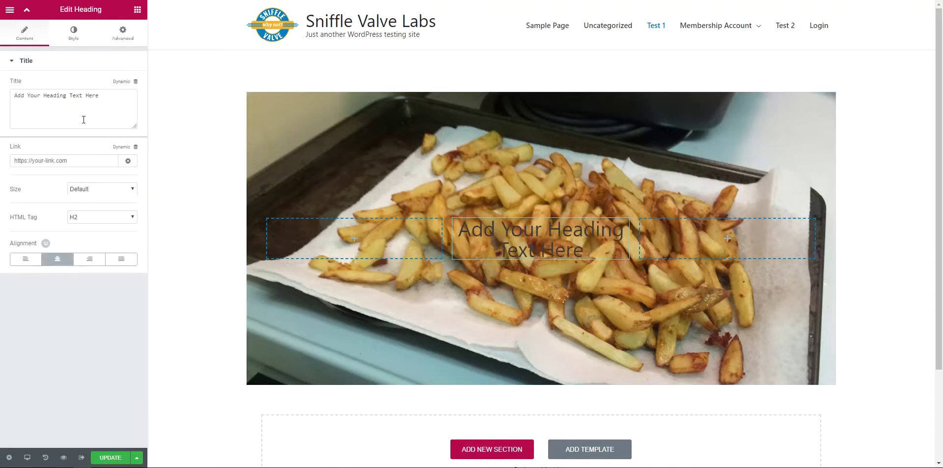
left_click(73, 33)
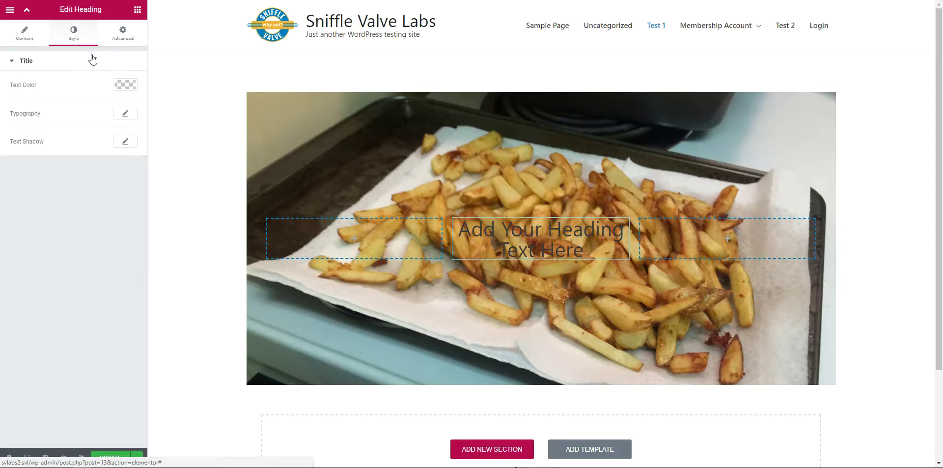
left_click(123, 87)
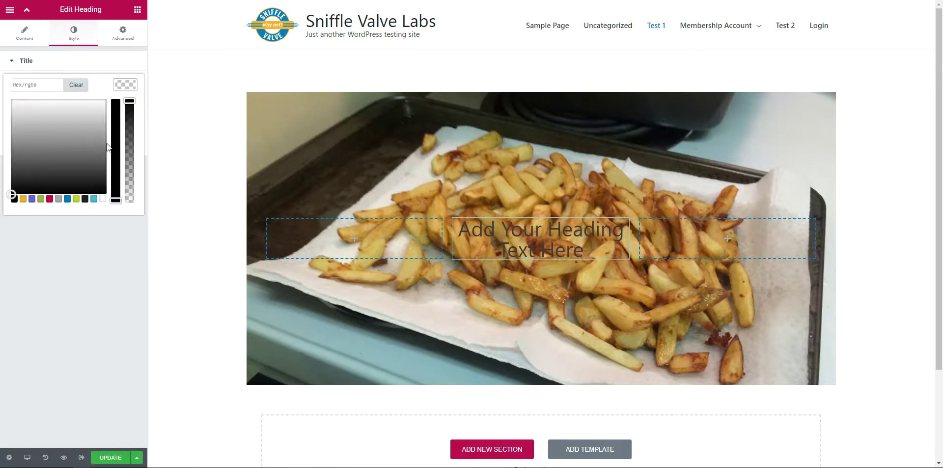
left_click(102, 199)
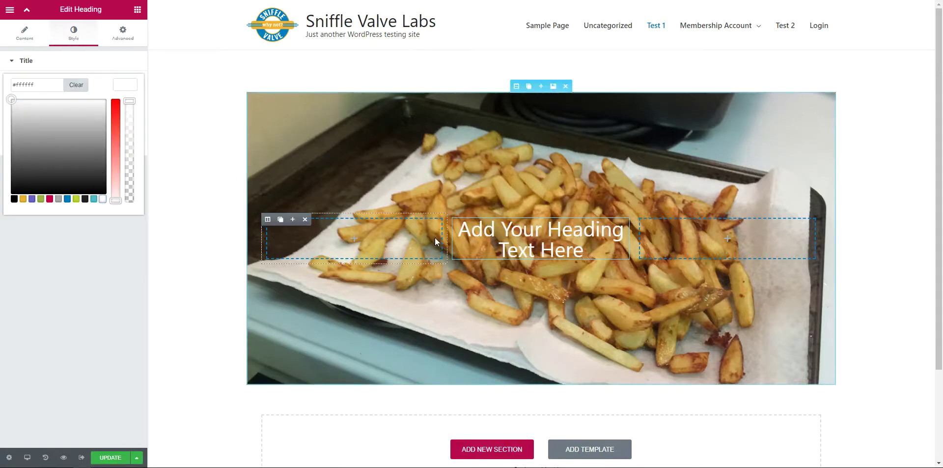
- Set the middle column's content position to Middle
mouse_move(453, 219)
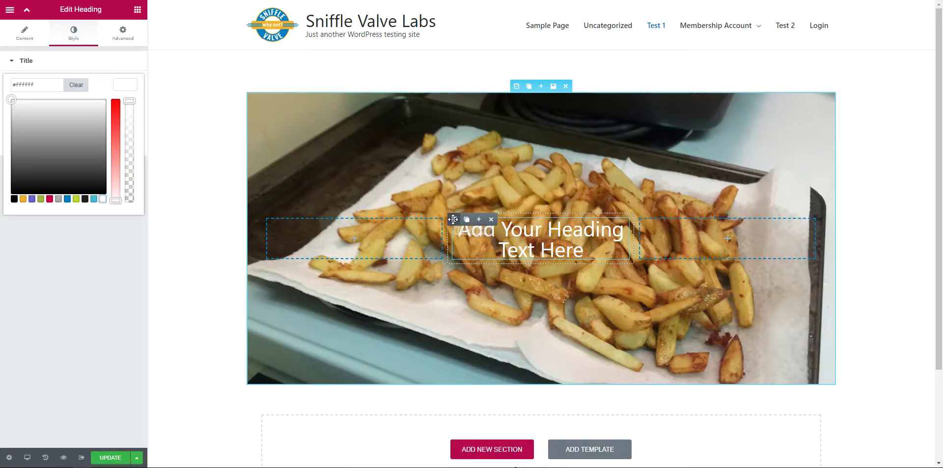
left_click(453, 220)
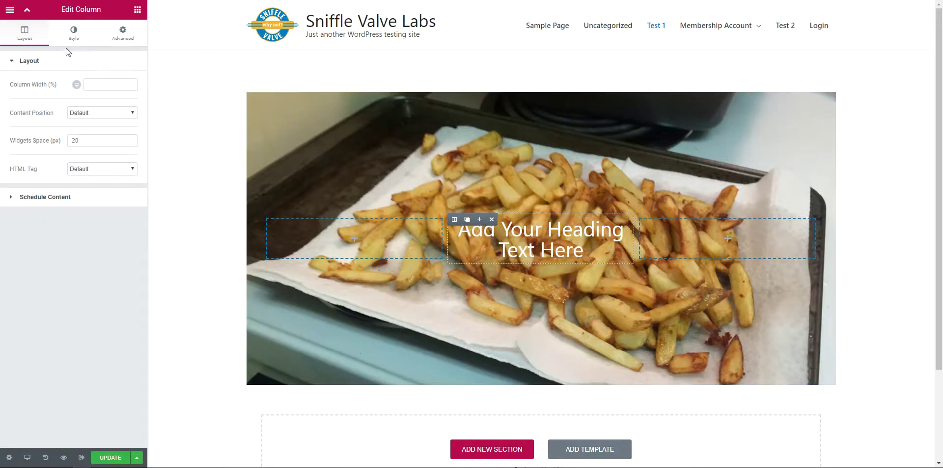
left_click(84, 114)
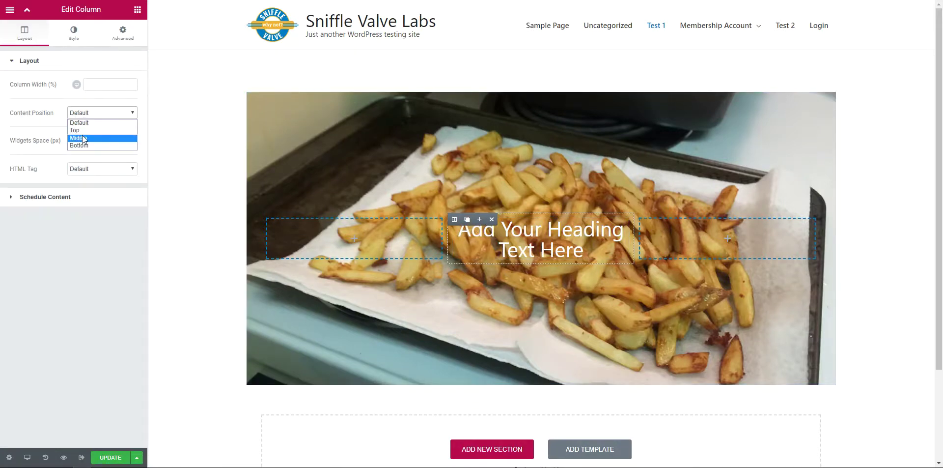
left_click(83, 138)
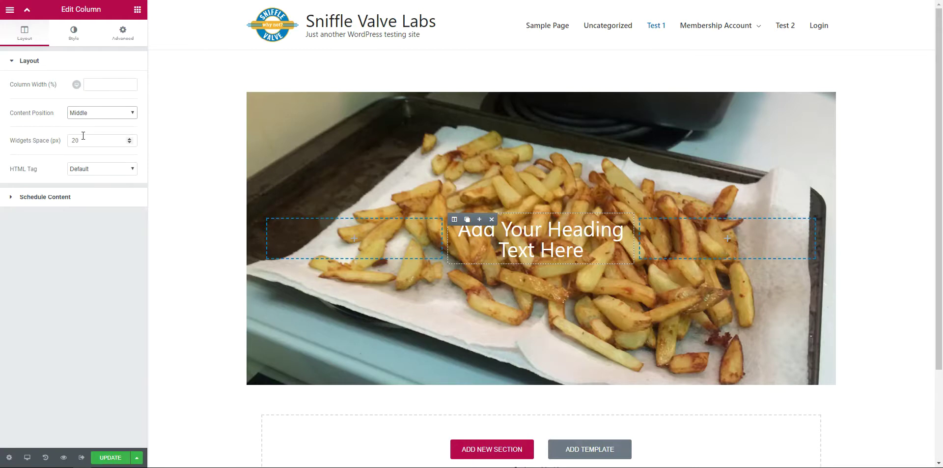
- Give the middle column a classic semi-transparent dark grey (#222222) background
left_click(77, 37)
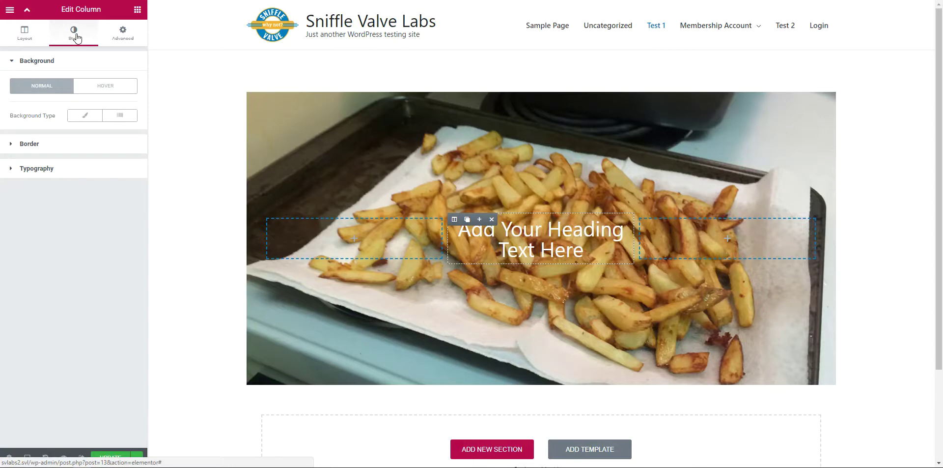
left_click(82, 117)
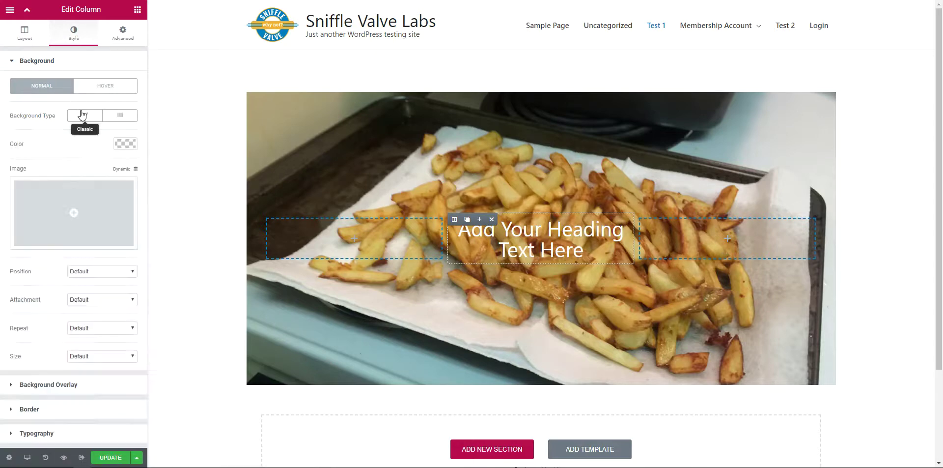
left_click(120, 144)
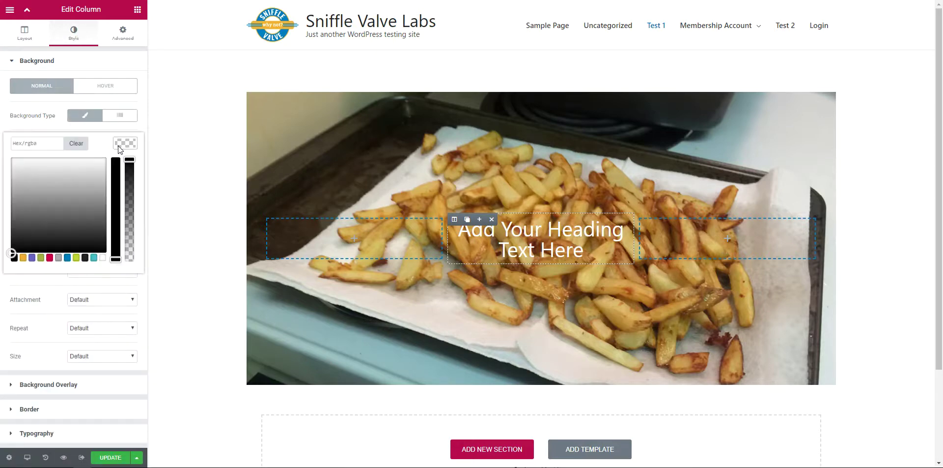
left_click(85, 258)
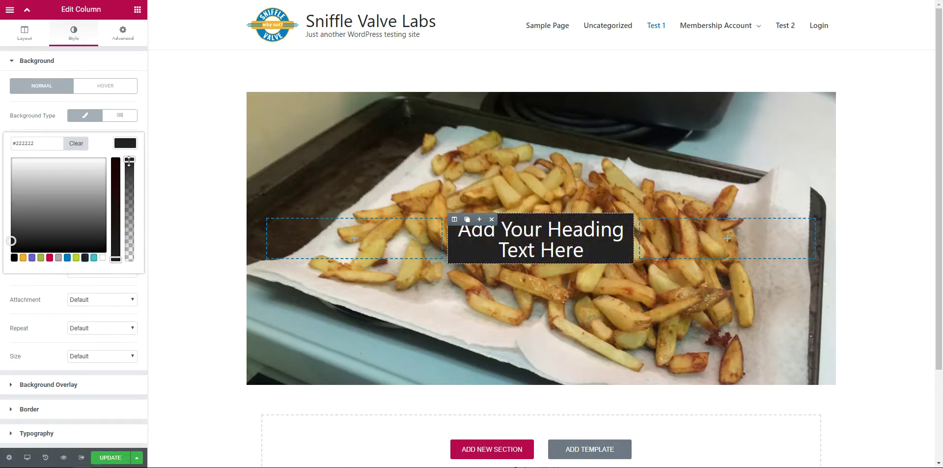
left_click_drag(128, 161, 129, 211)
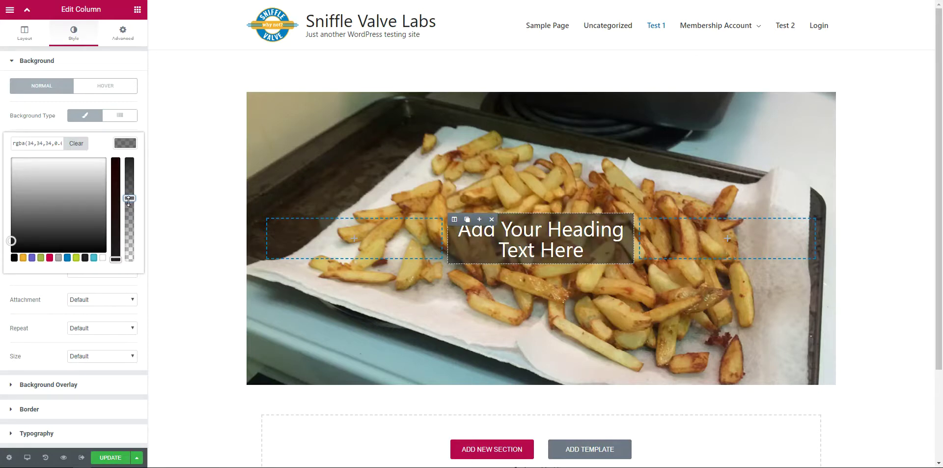
- Give the middle column a solid border 10px wide
left_click(126, 144)
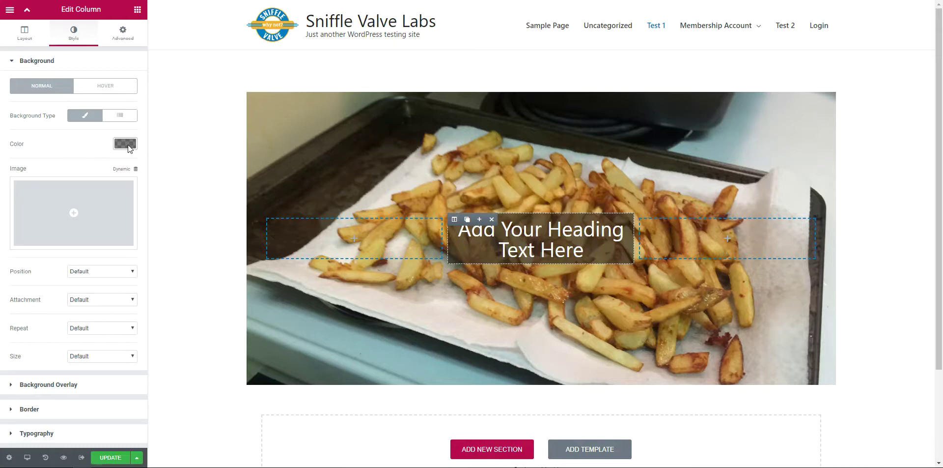
left_click(82, 408)
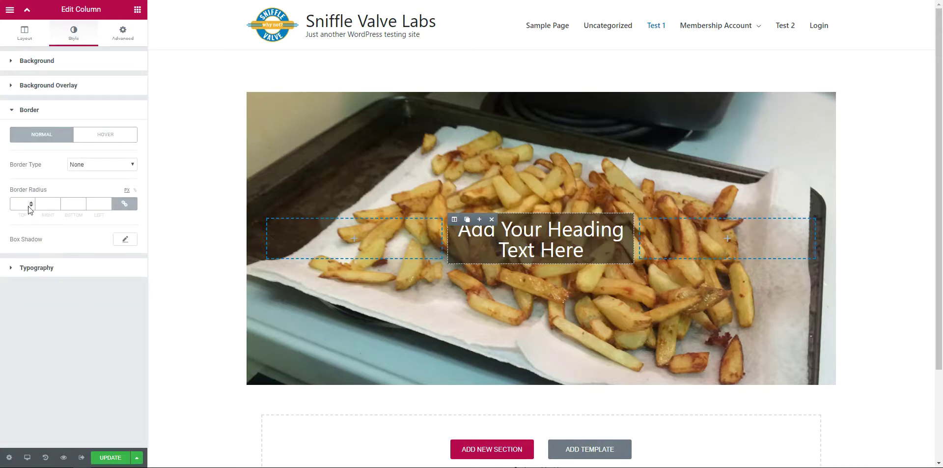
left_click(84, 164)
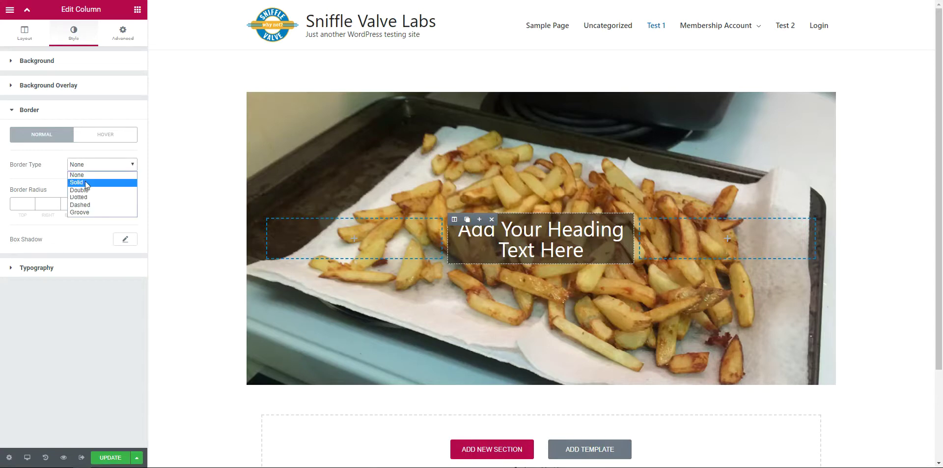
left_click(84, 181)
left_click(22, 203)
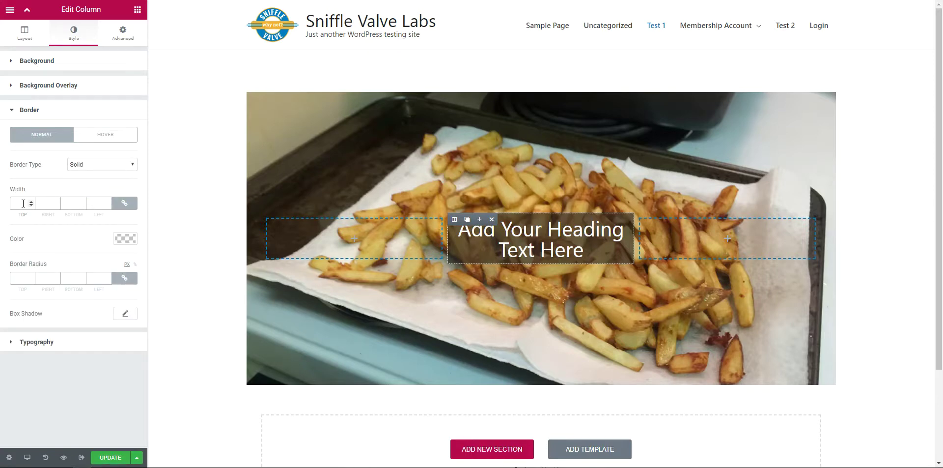
type("100")
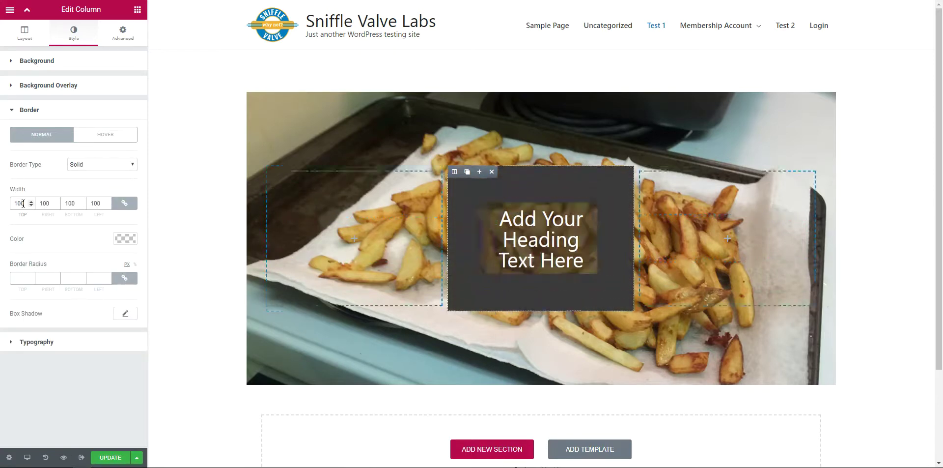
key("BackSpace")
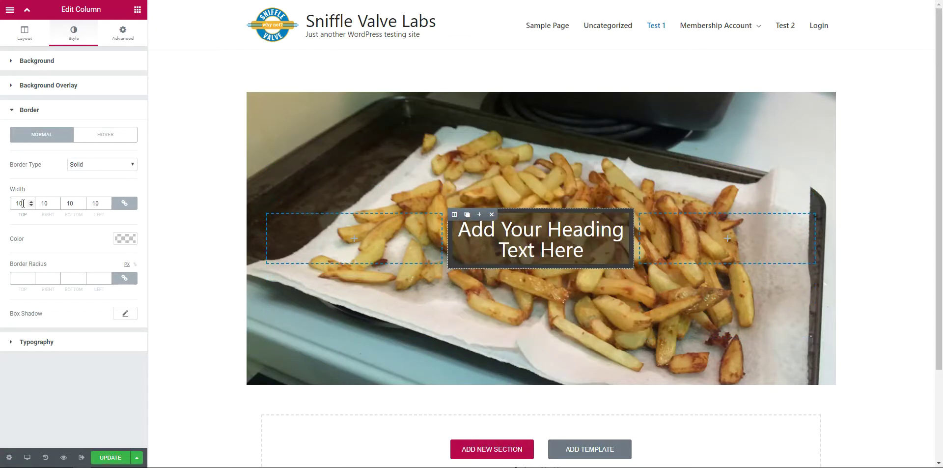
- Color the border lime green and set the border radius to 200
left_click(124, 238)
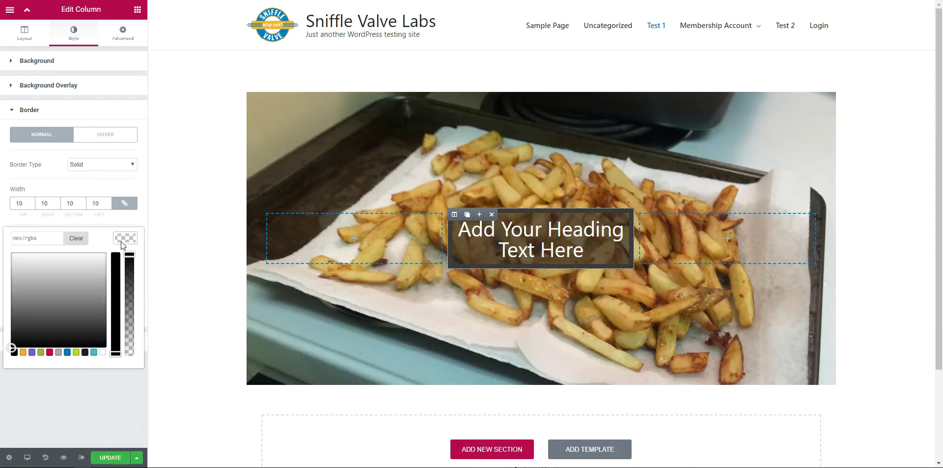
left_click(77, 352)
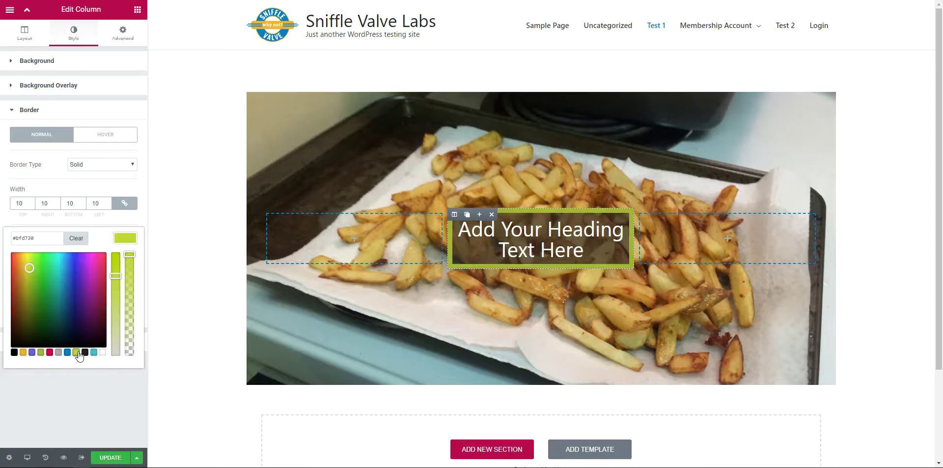
left_click(124, 238)
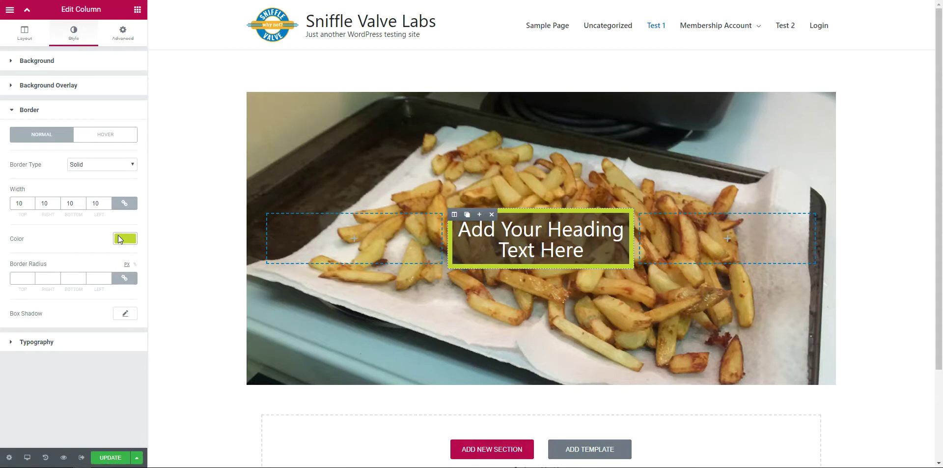
left_click(17, 275)
type("200")
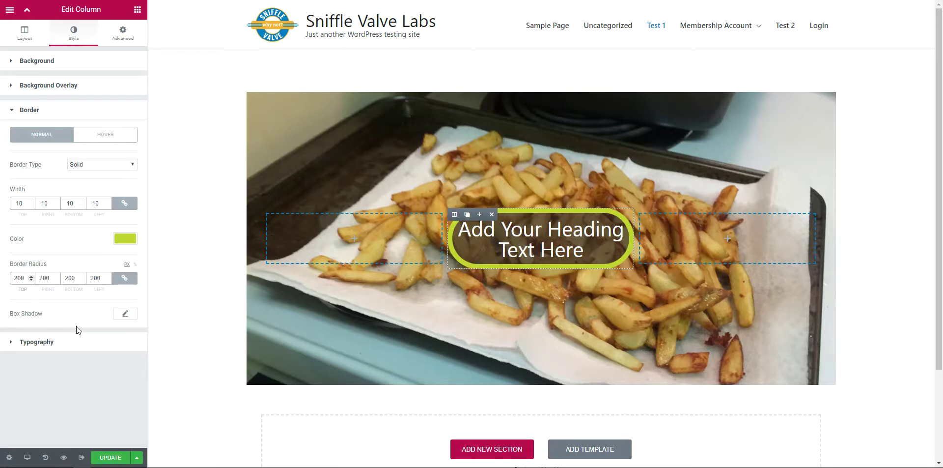
- Set the column's CSS ID to 'circle-column', copy it, and expand Custom CSS
left_click(129, 37)
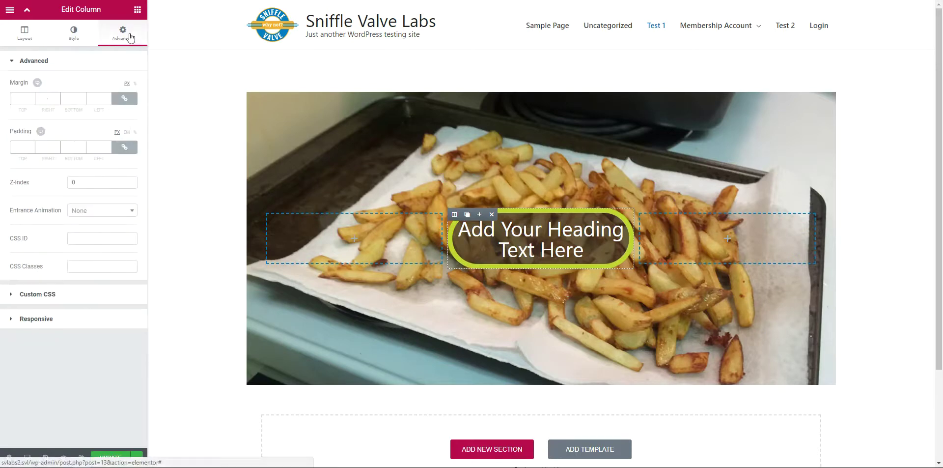
left_click(89, 239)
type("circle")
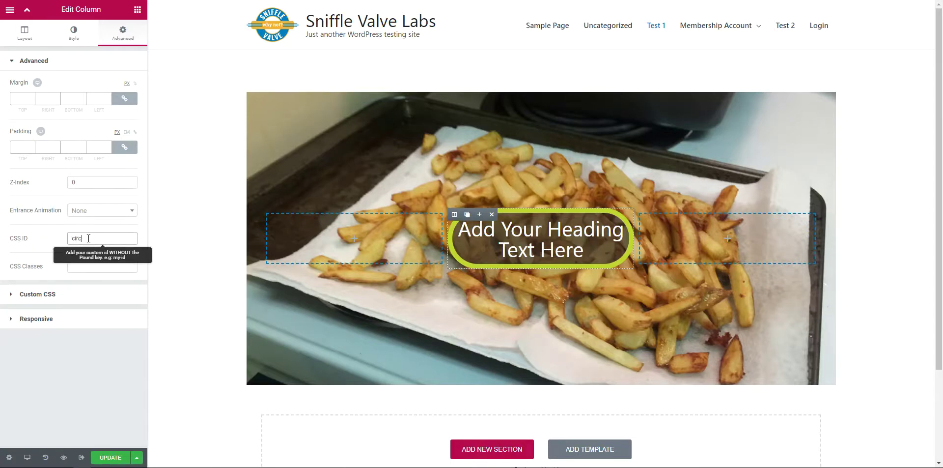
type("-column")
left_click_drag(108, 238, 67, 238)
key("ctrl+c")
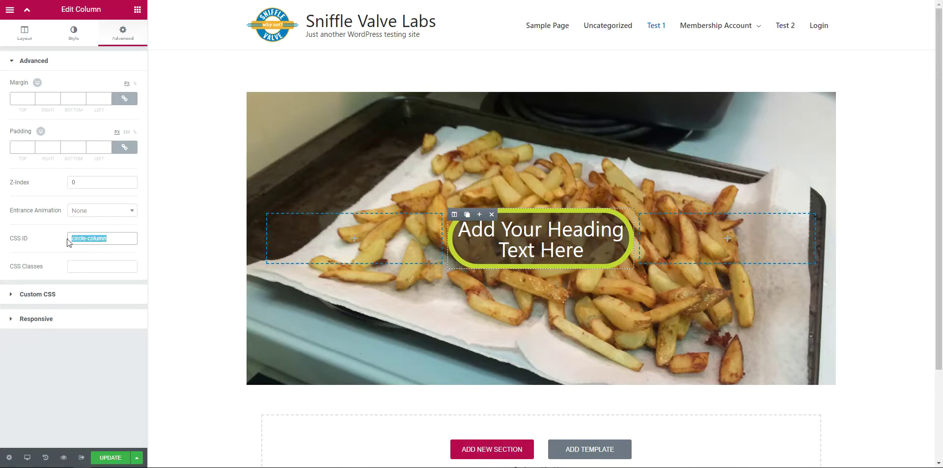
left_click(67, 294)
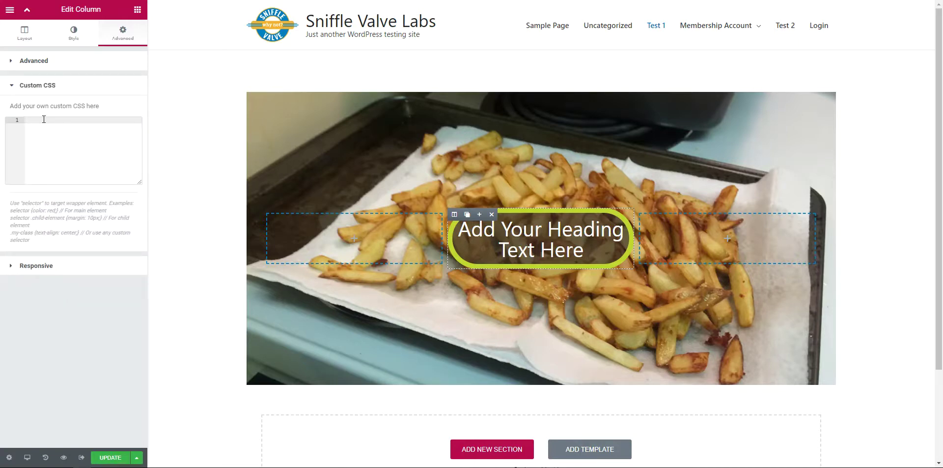
- Write '#circle-column { height: 400px; width: 400px }' in Custom CSS and update the page
type("#")
key("ctrl+v")
type("{")
key("Return")
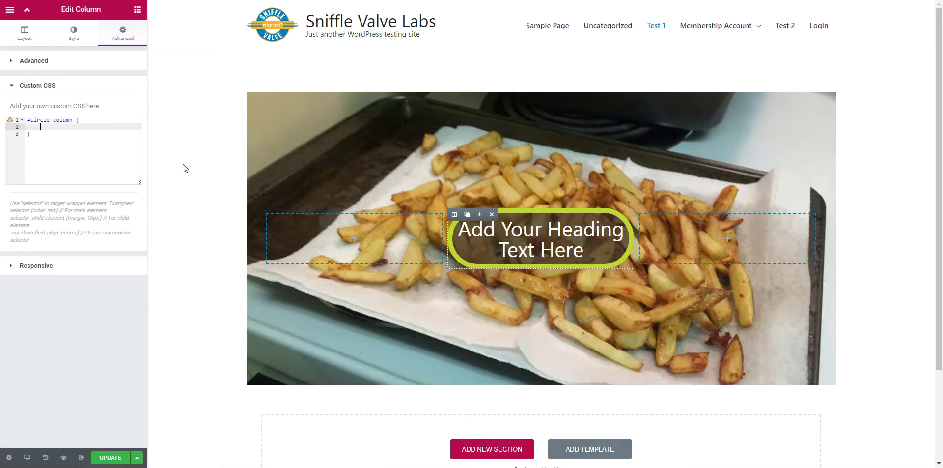
type("height")
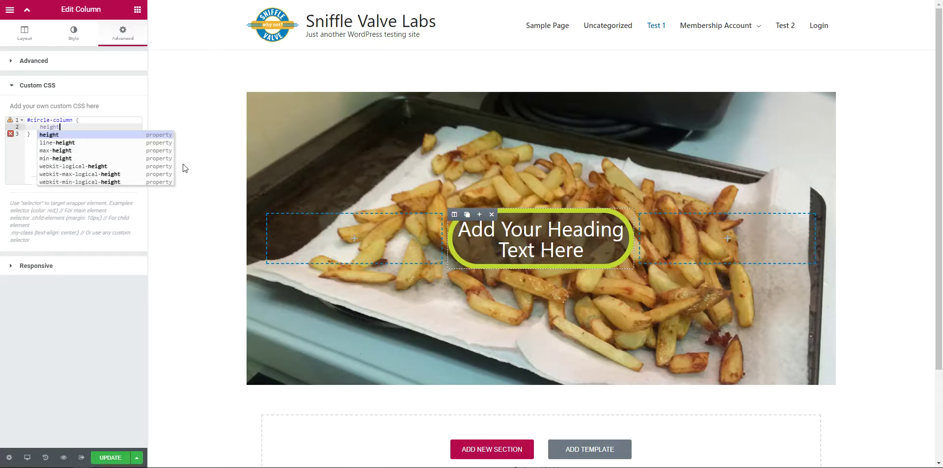
type(": 4")
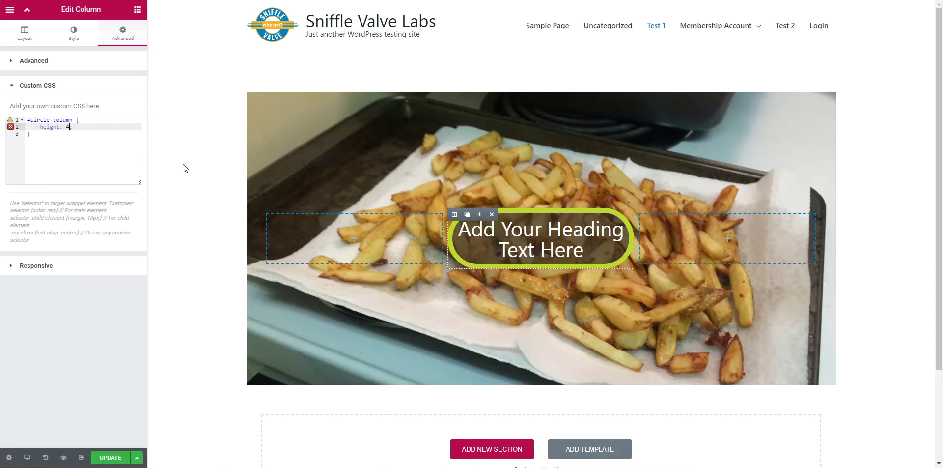
type("00px;")
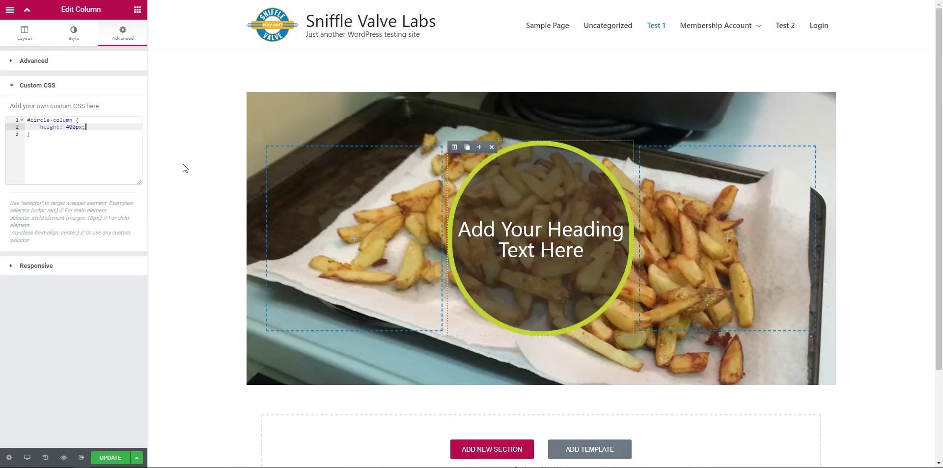
key("Return")
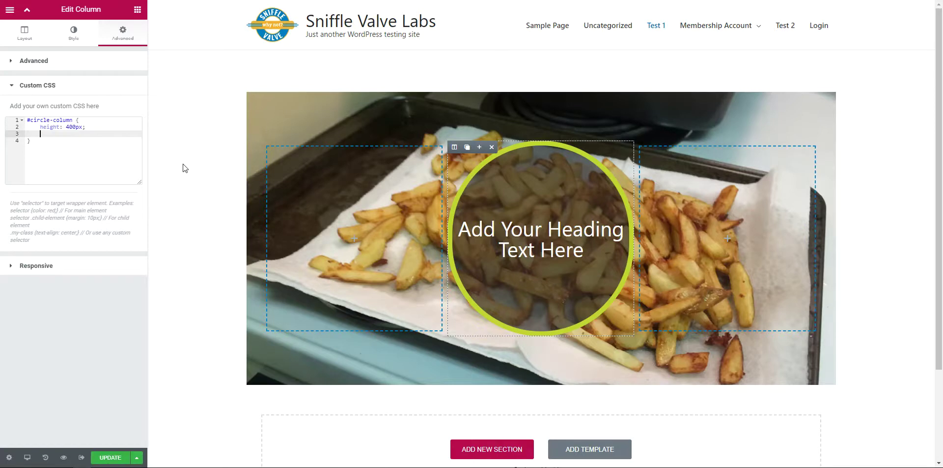
type("width")
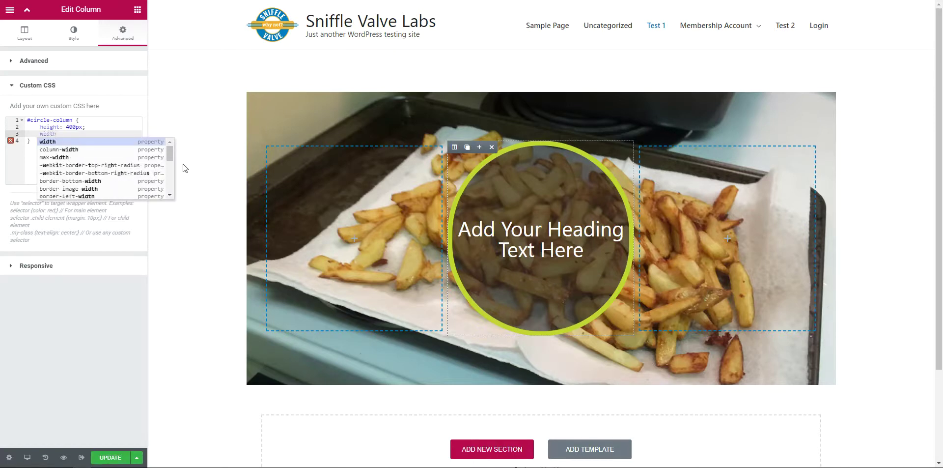
type(":")
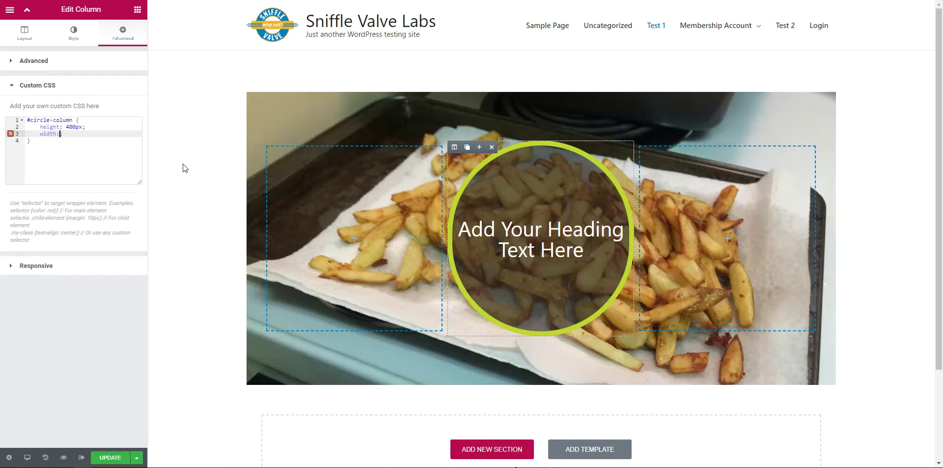
type("400")
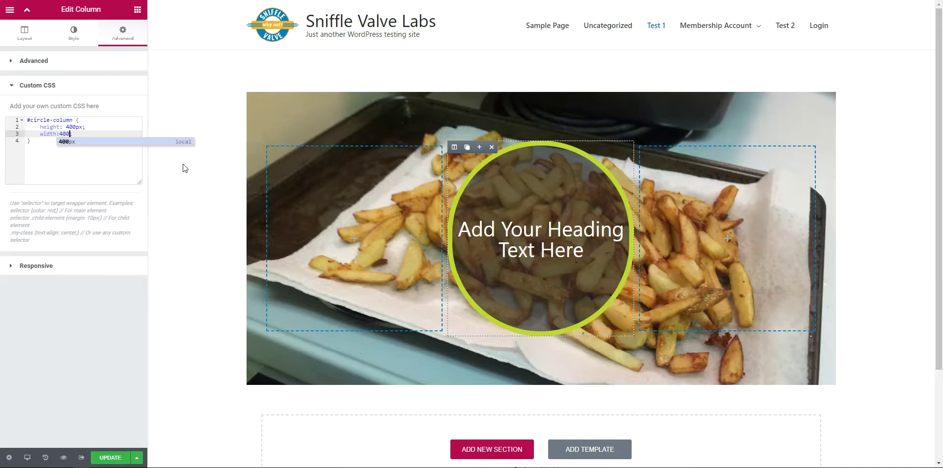
type("px;")
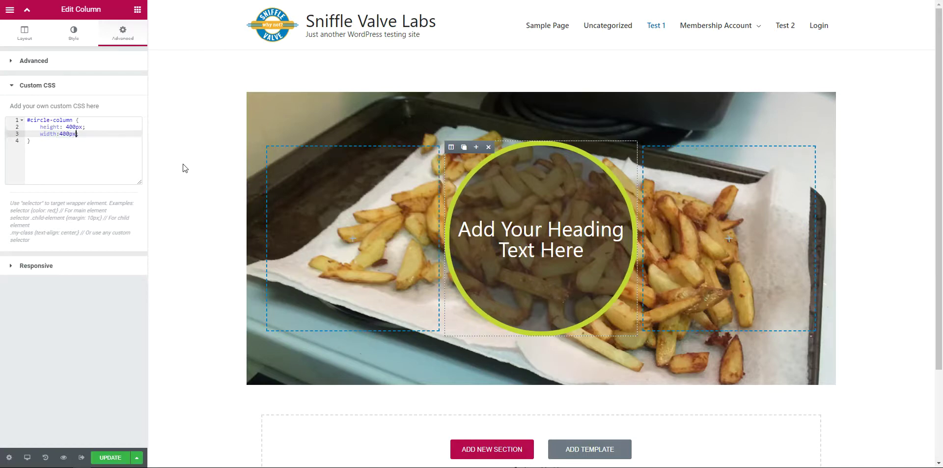
left_click(110, 458)
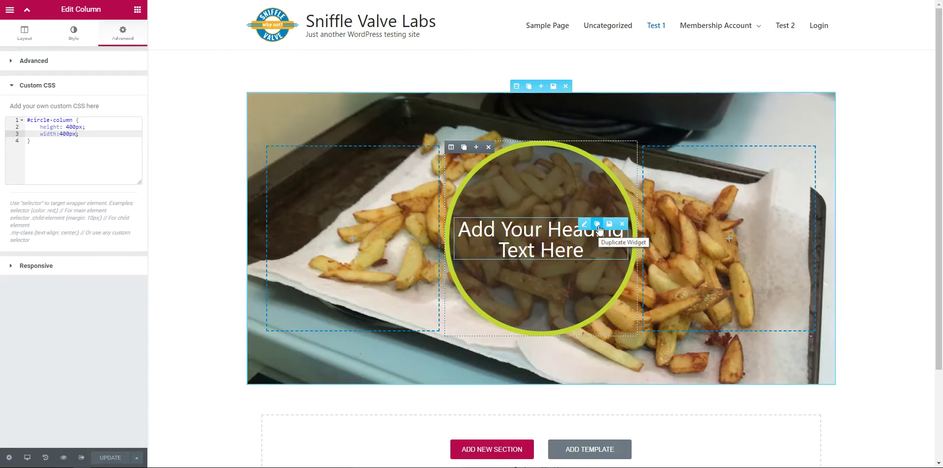
- Duplicate the circle's heading, make the top copy 24px italic, and update the page
left_click(597, 224)
left_click(569, 207)
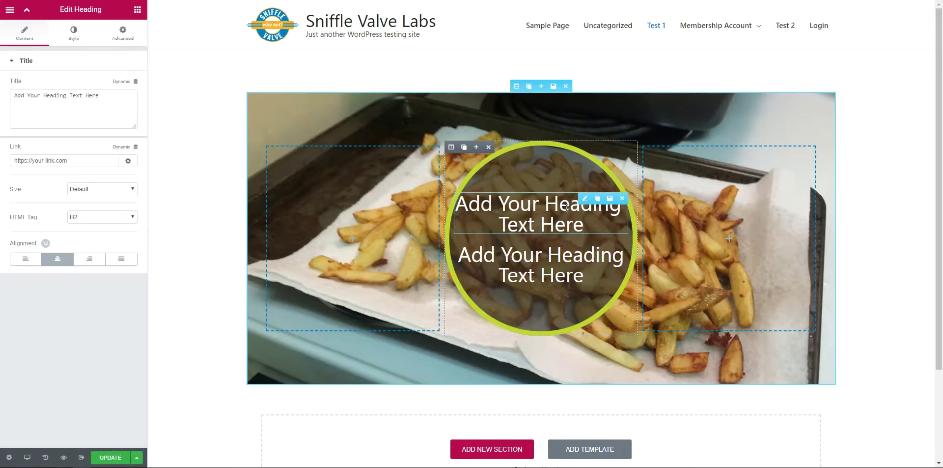
left_click(73, 31)
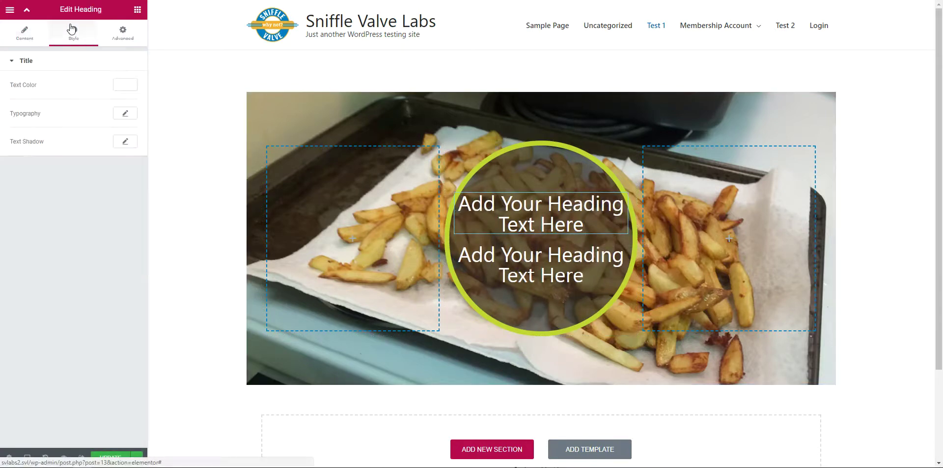
left_click(123, 113)
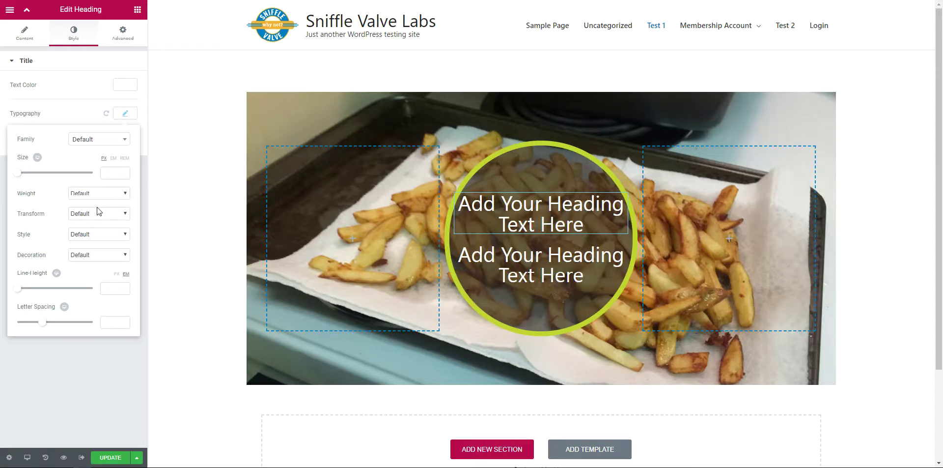
left_click(112, 172)
type("11")
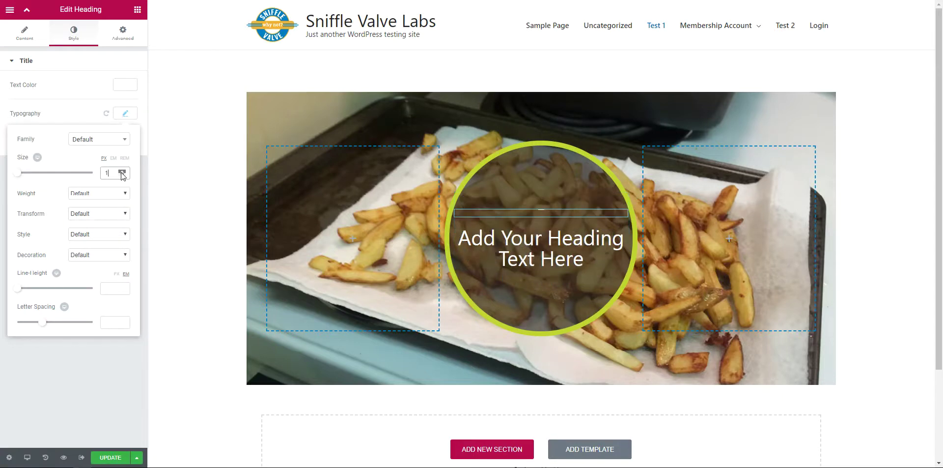
left_click(121, 171)
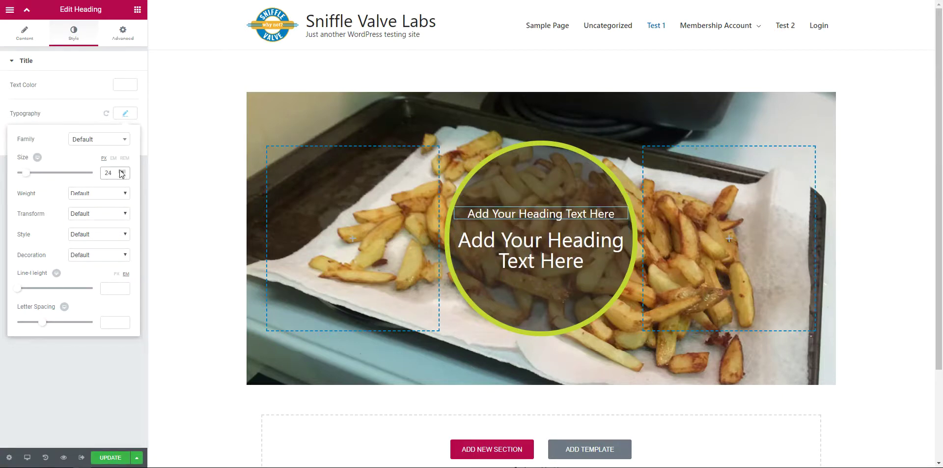
left_click(90, 237)
left_click(88, 259)
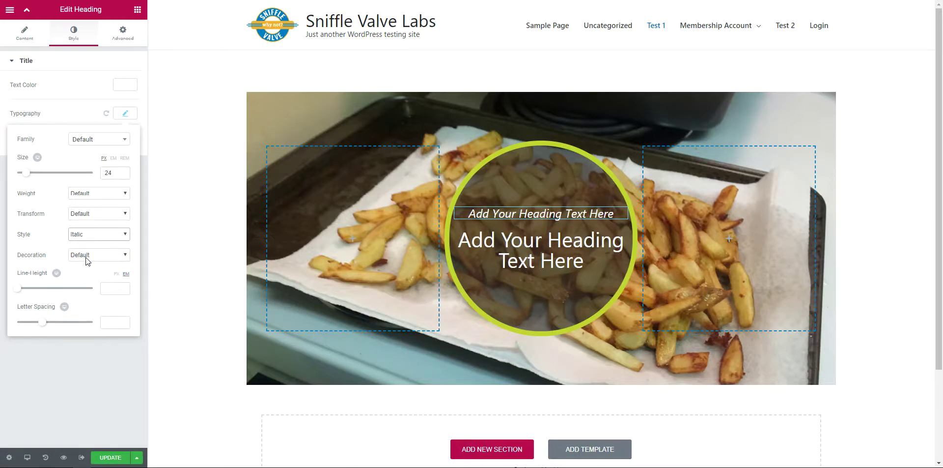
left_click(110, 457)
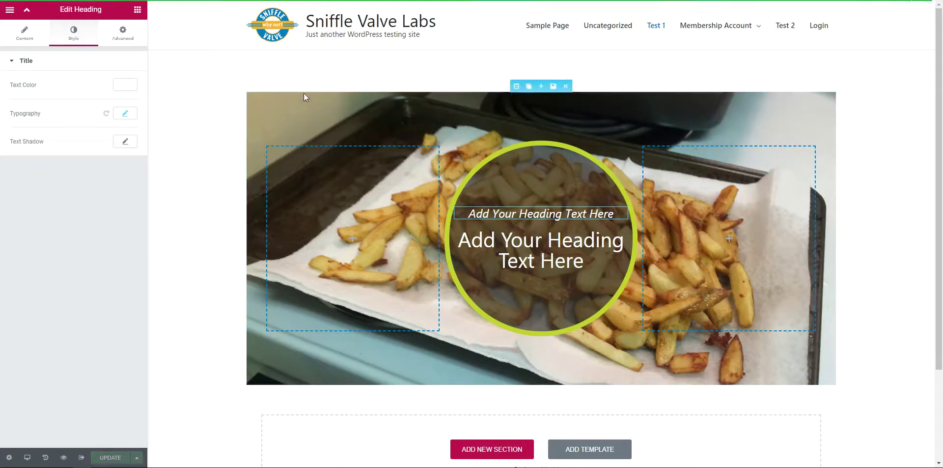